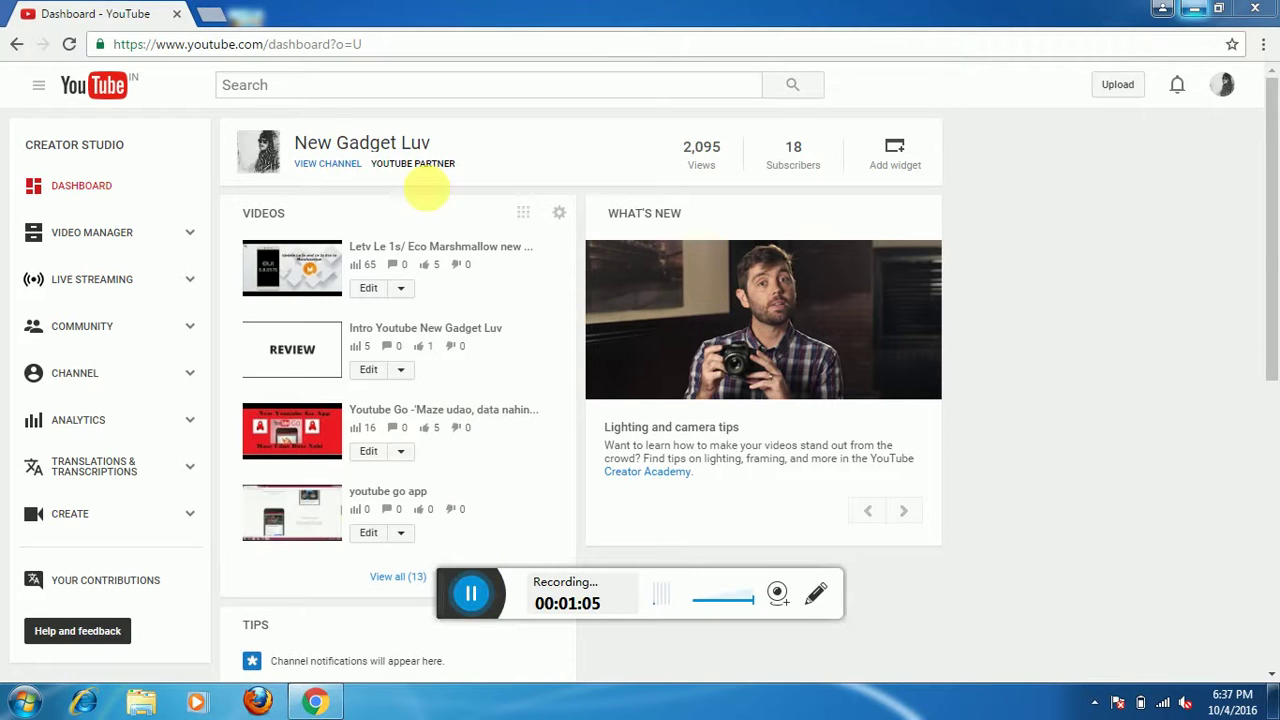
In a new tab, load google.co.in from the 'goo' address-bar suggestion.
click(213, 20)
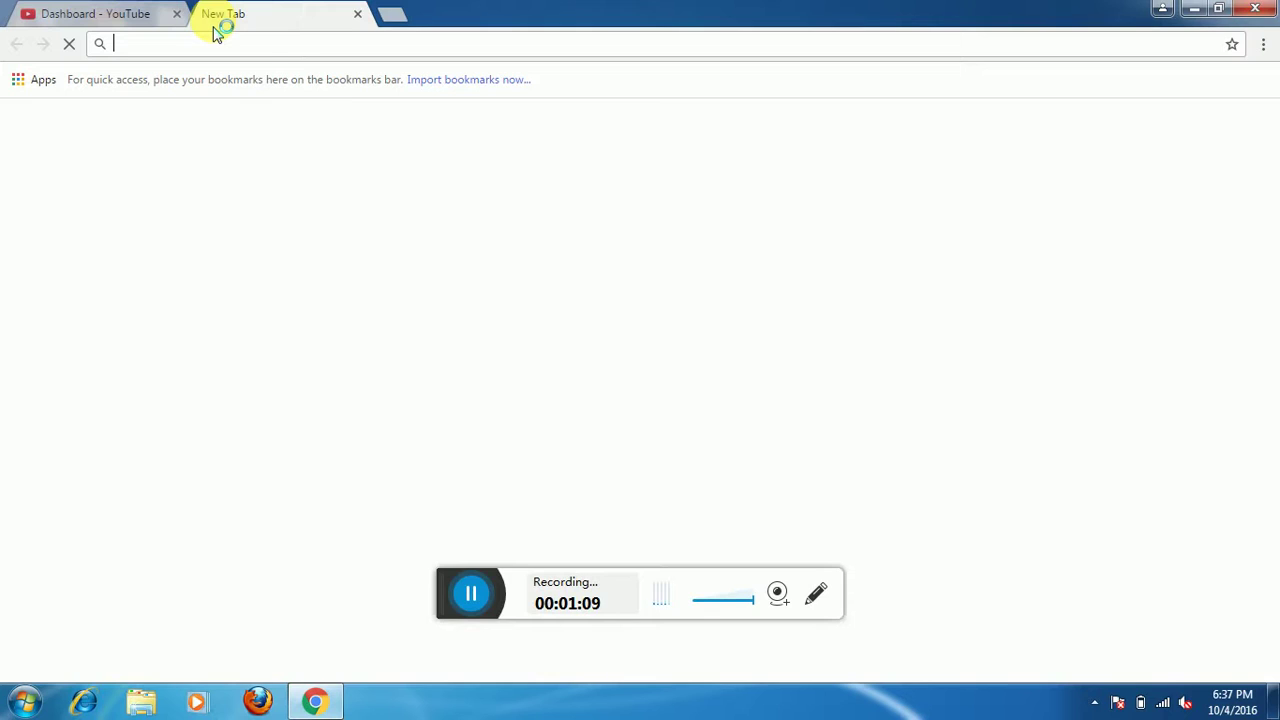
text(goo)
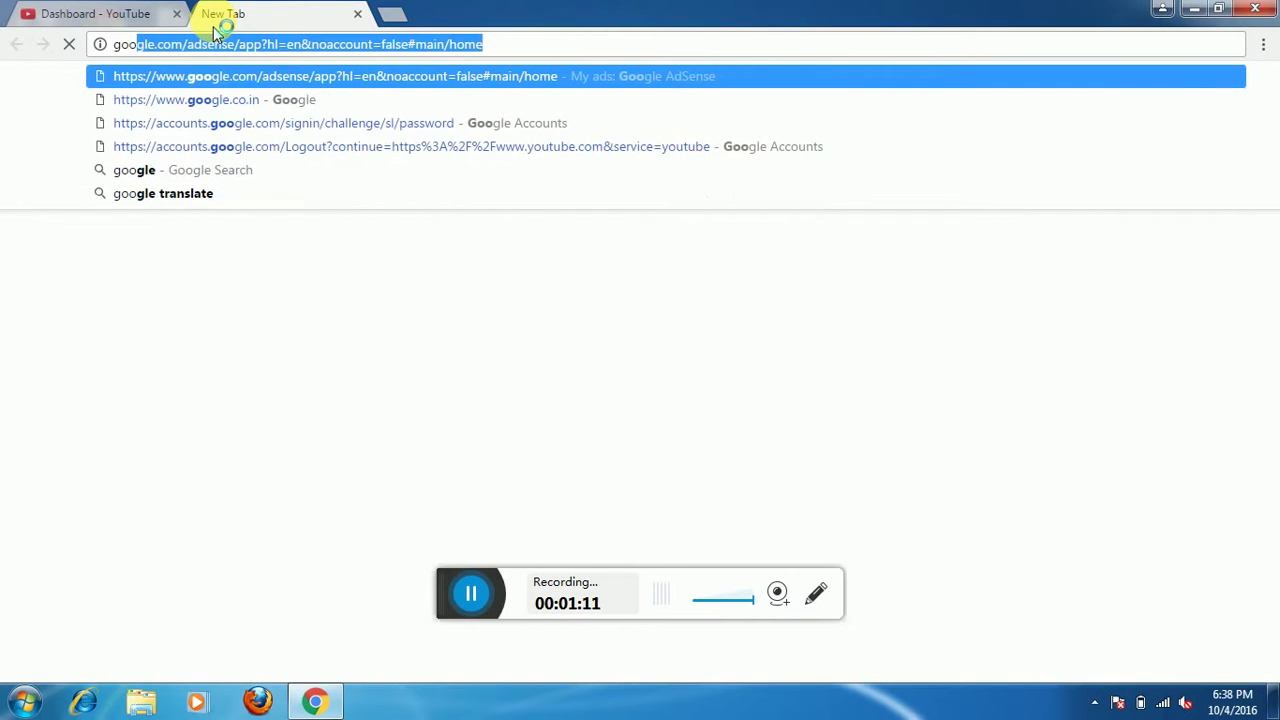
key(Down)
key(Return)
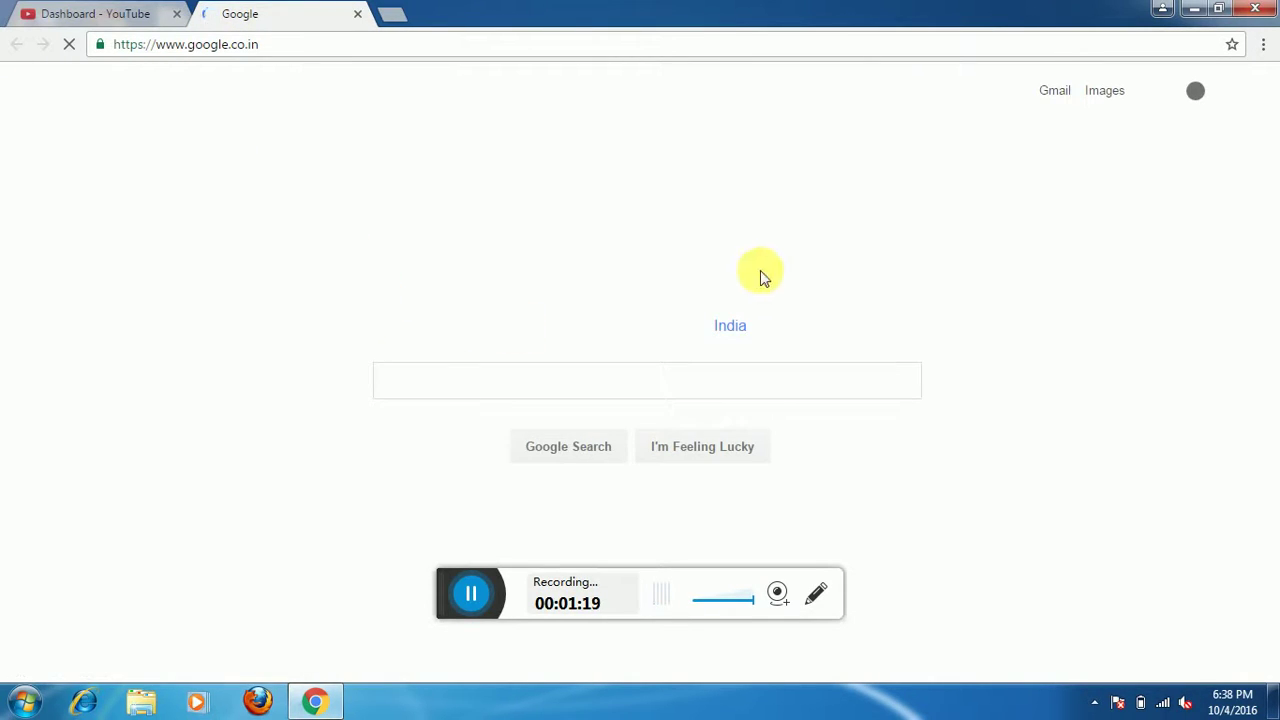
Search Google Images for 'subscribe button' and scroll through the results.
click(1104, 92)
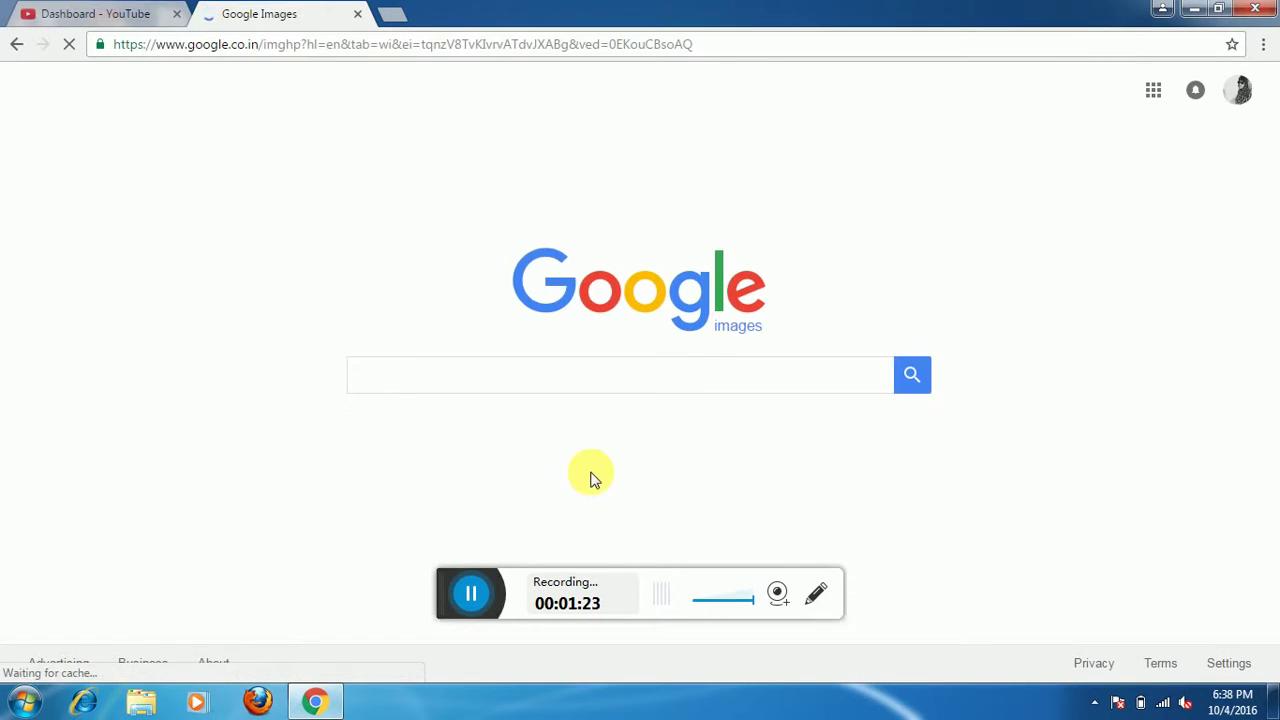
text(subscribe)
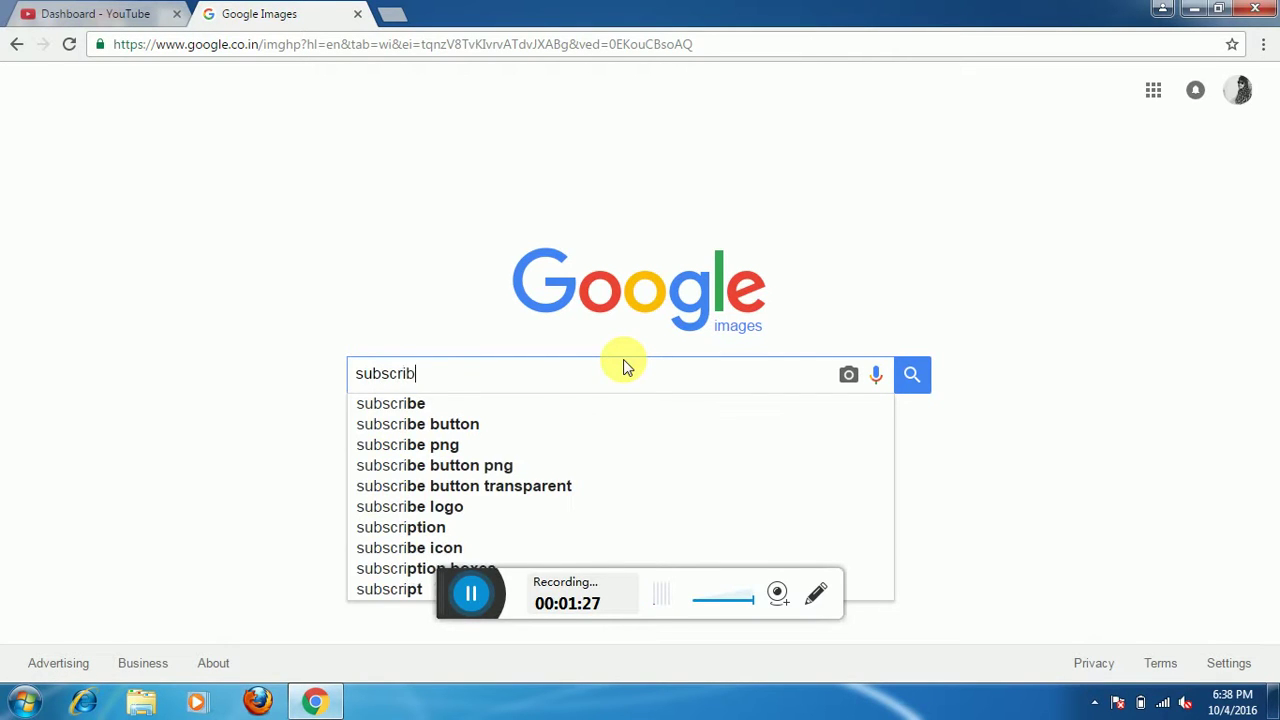
key(Down)
key(Down)
key(Return)
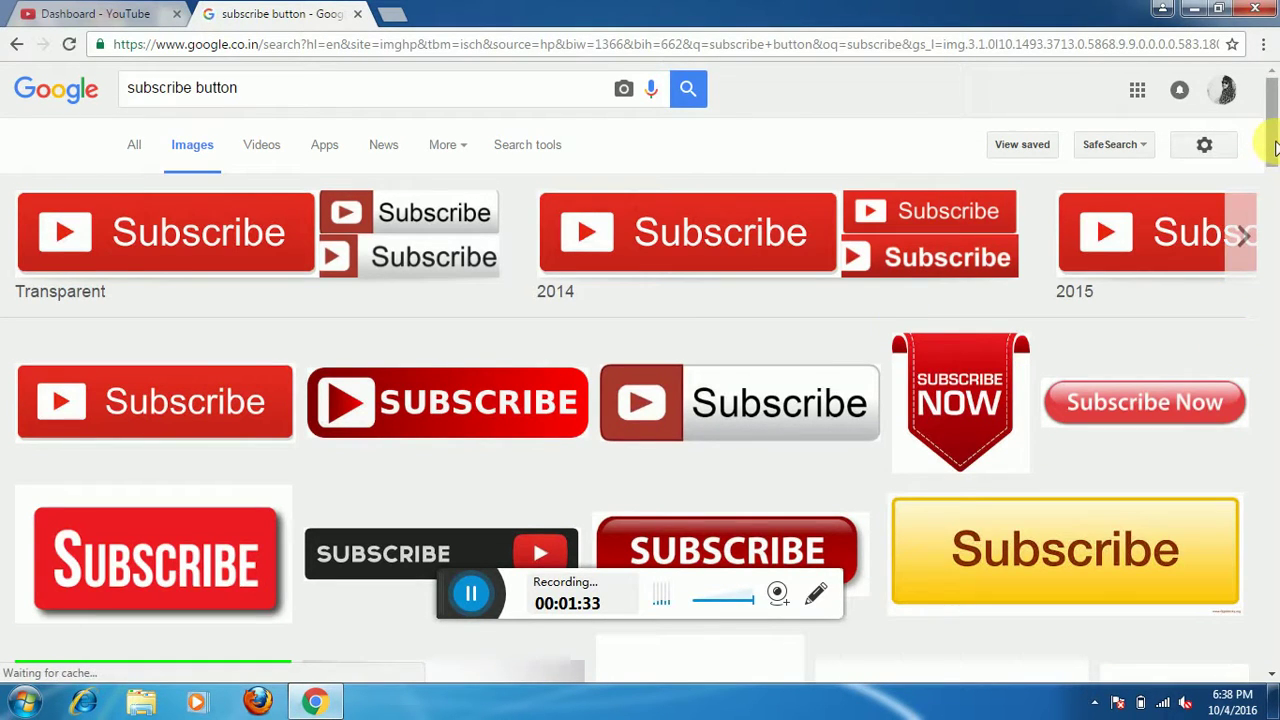
mouse_move(1275, 148)
mouse_down()
mouse_move(1275, 241)
mouse_move(1275, 150)
mouse_up()
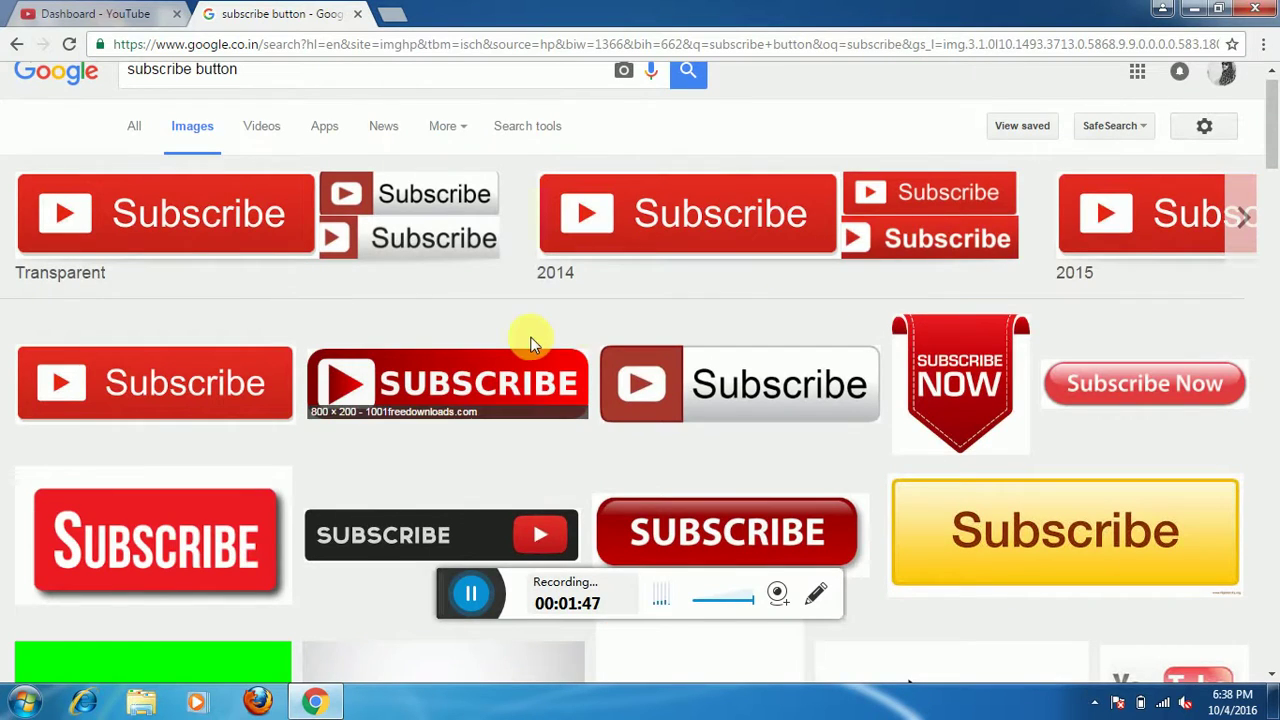
Preview the red SUBSCRIBE button image and open it full-size in a new tab.
click(460, 410)
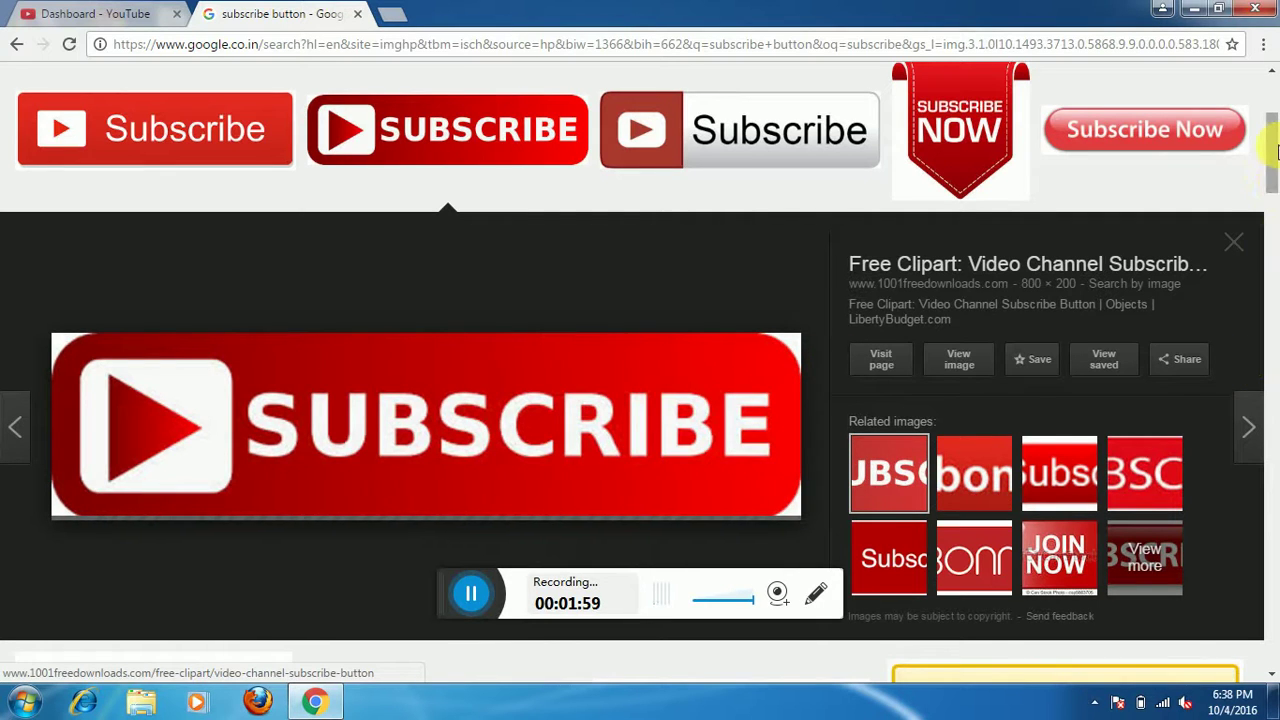
mouse_move(1274, 150)
mouse_down()
mouse_move(1276, 222)
mouse_move(1276, 143)
mouse_up()
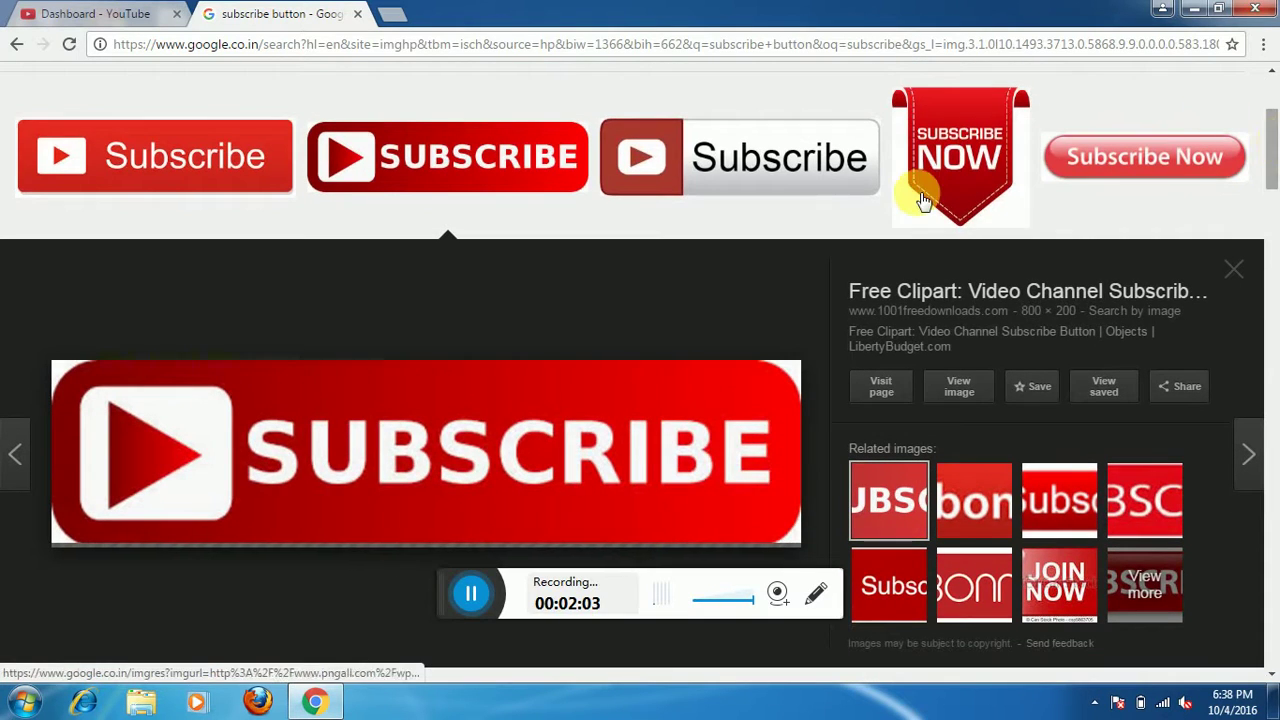
click(516, 150)
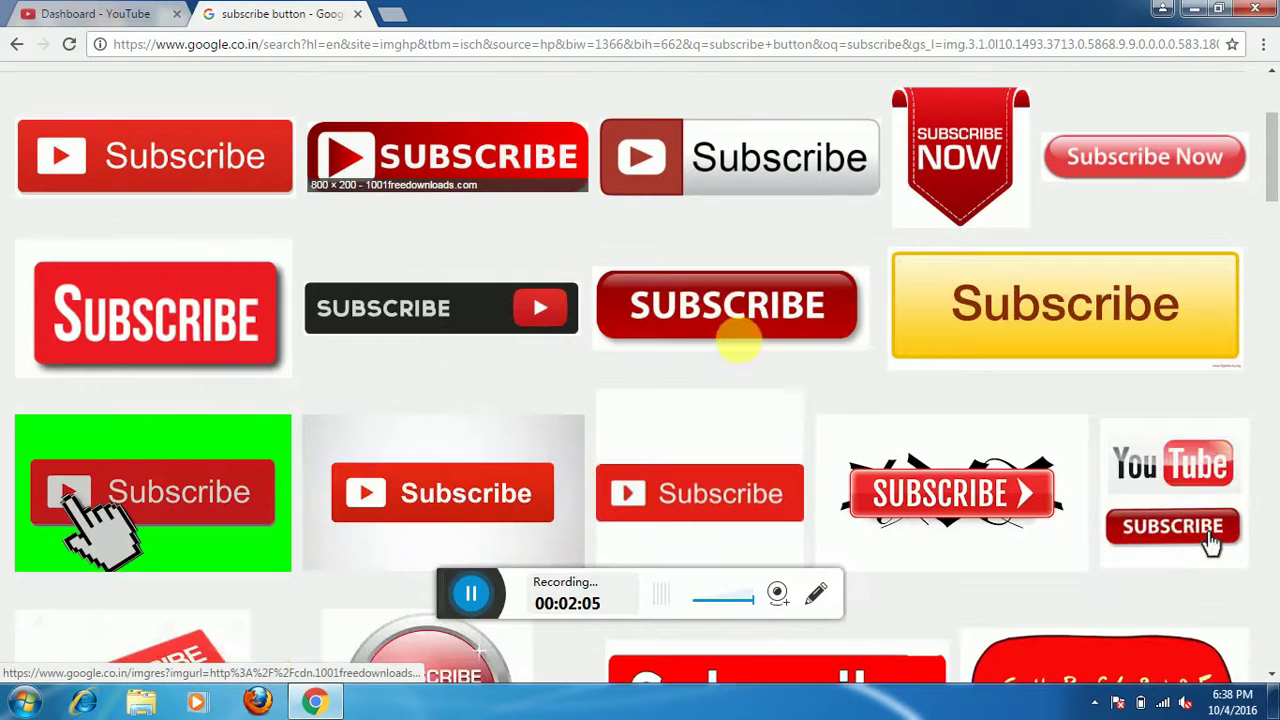
click(509, 190)
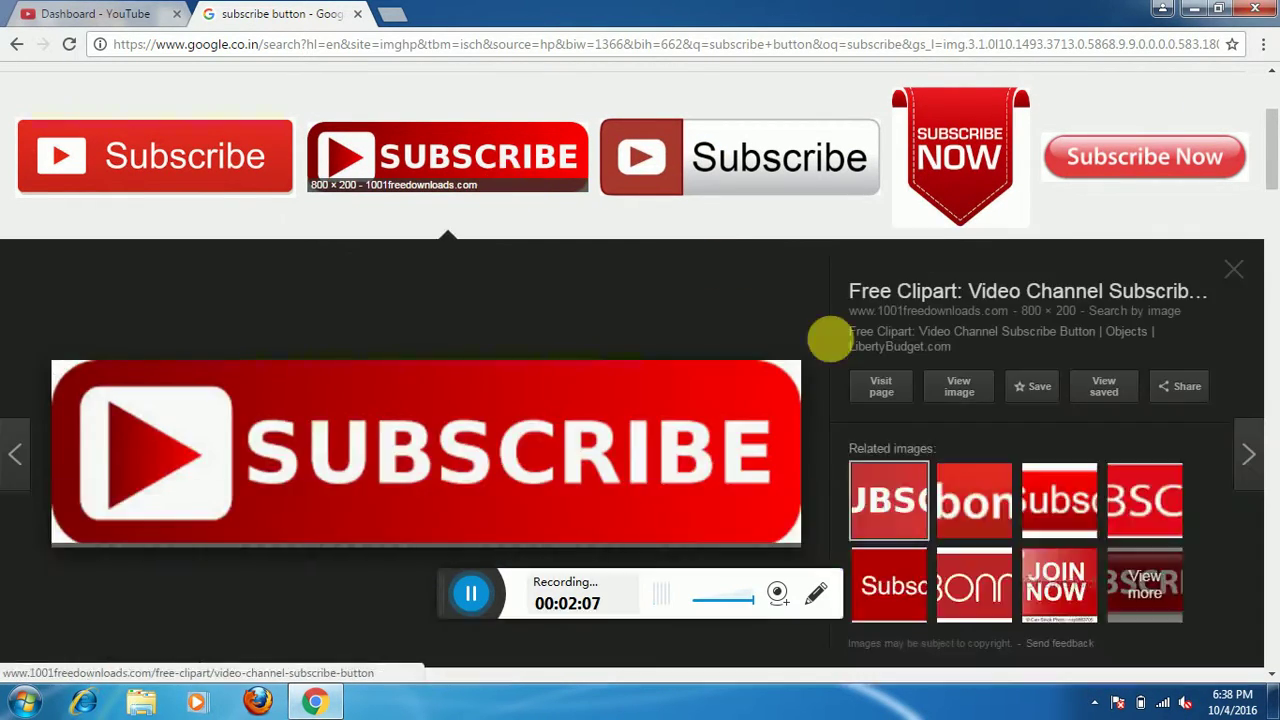
click(949, 398)
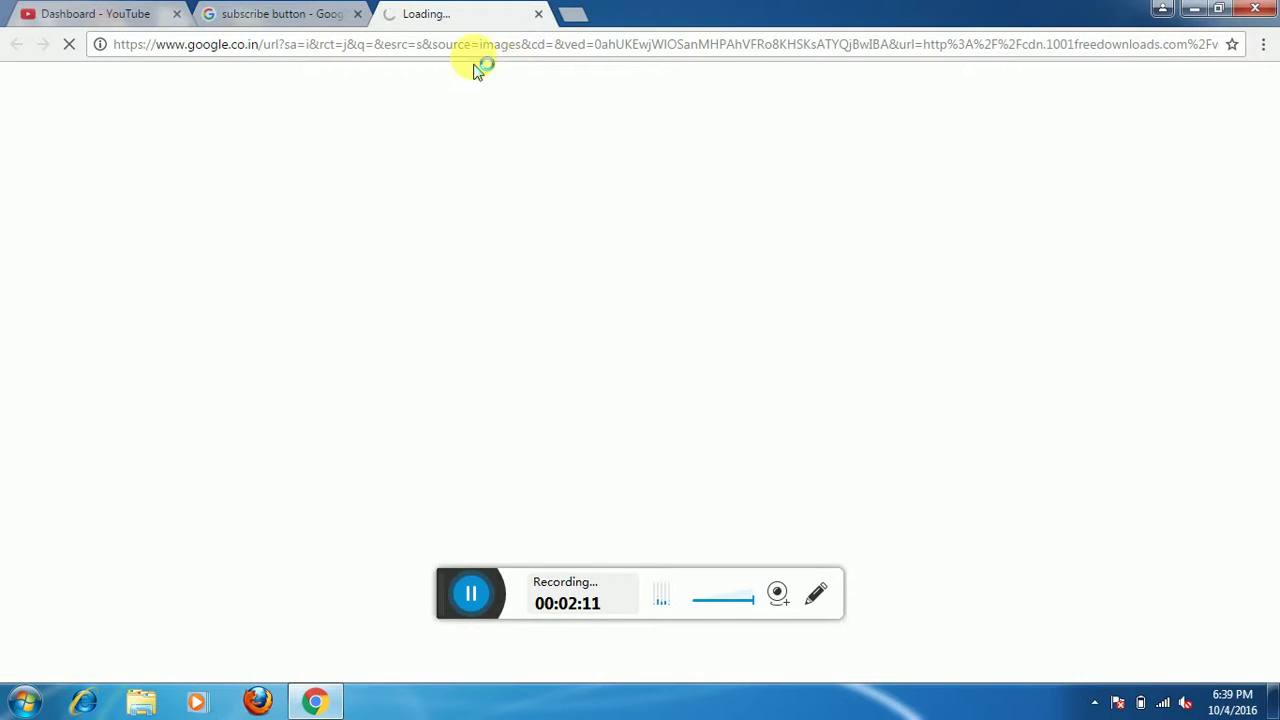
Reopen the full-size SUBSCRIBE image, then open the downloaded PNG file.
click(295, 15)
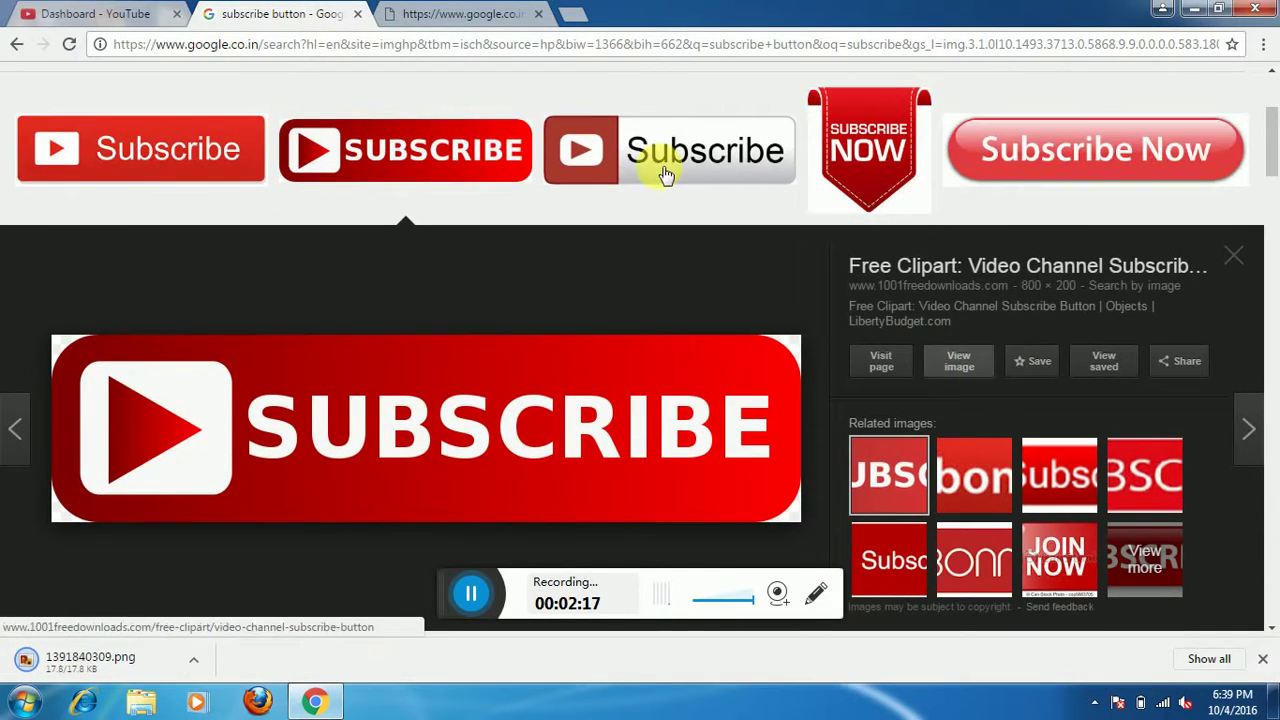
click(445, 10)
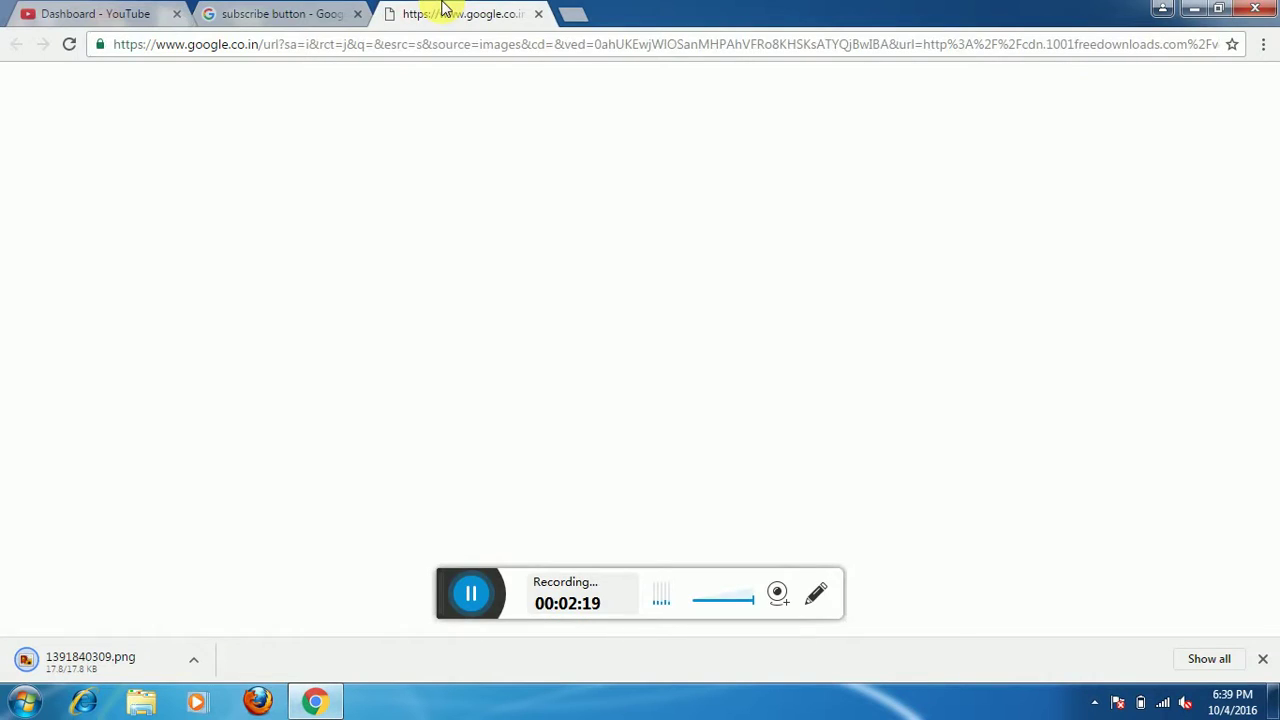
click(279, 12)
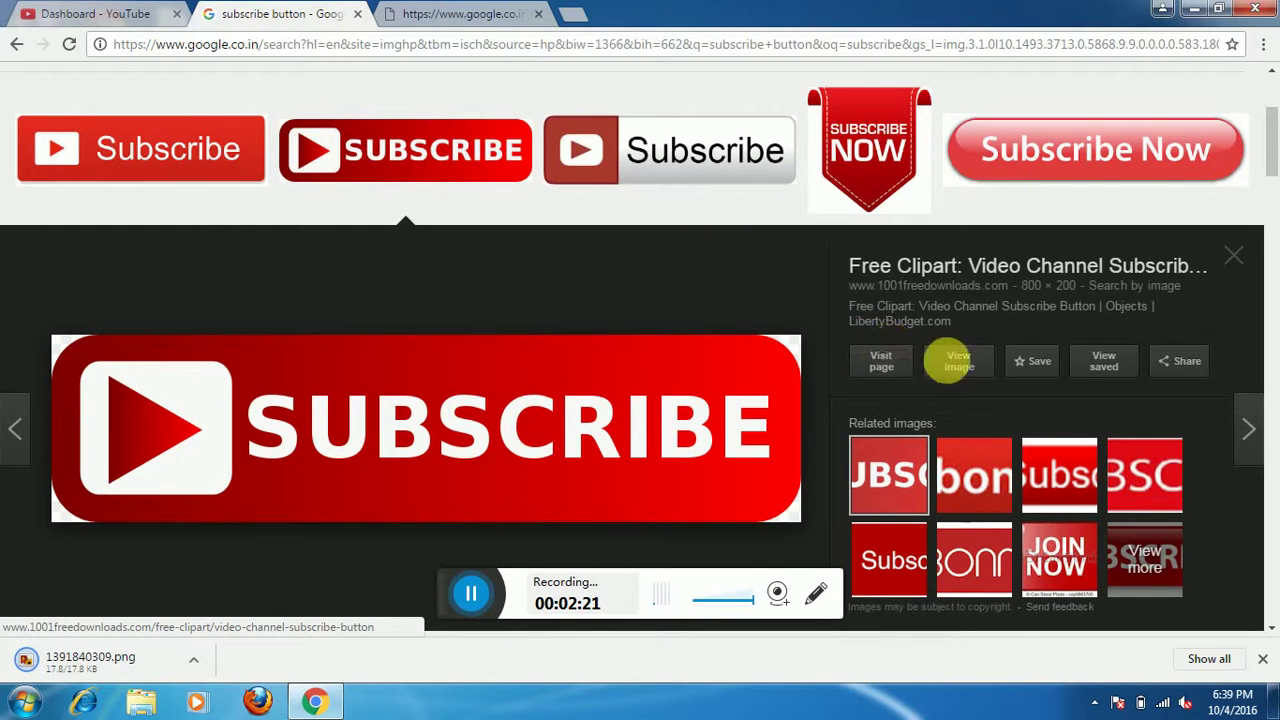
click(958, 363)
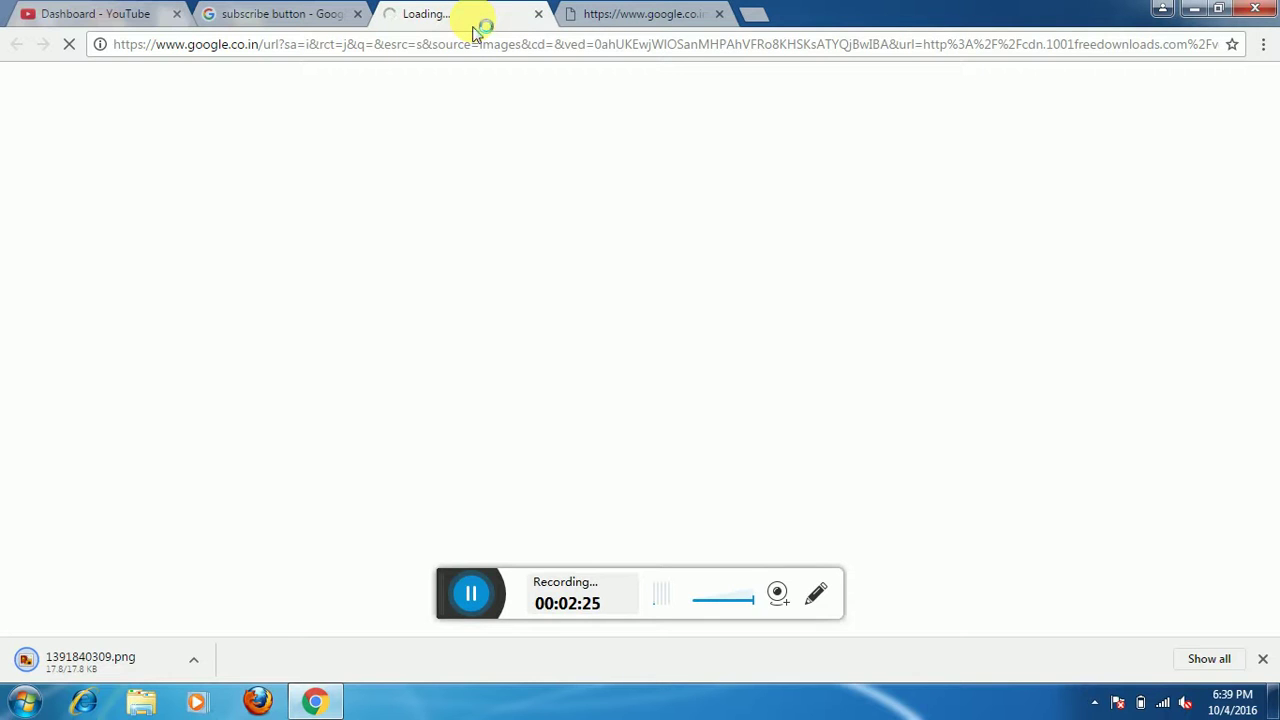
click(300, 14)
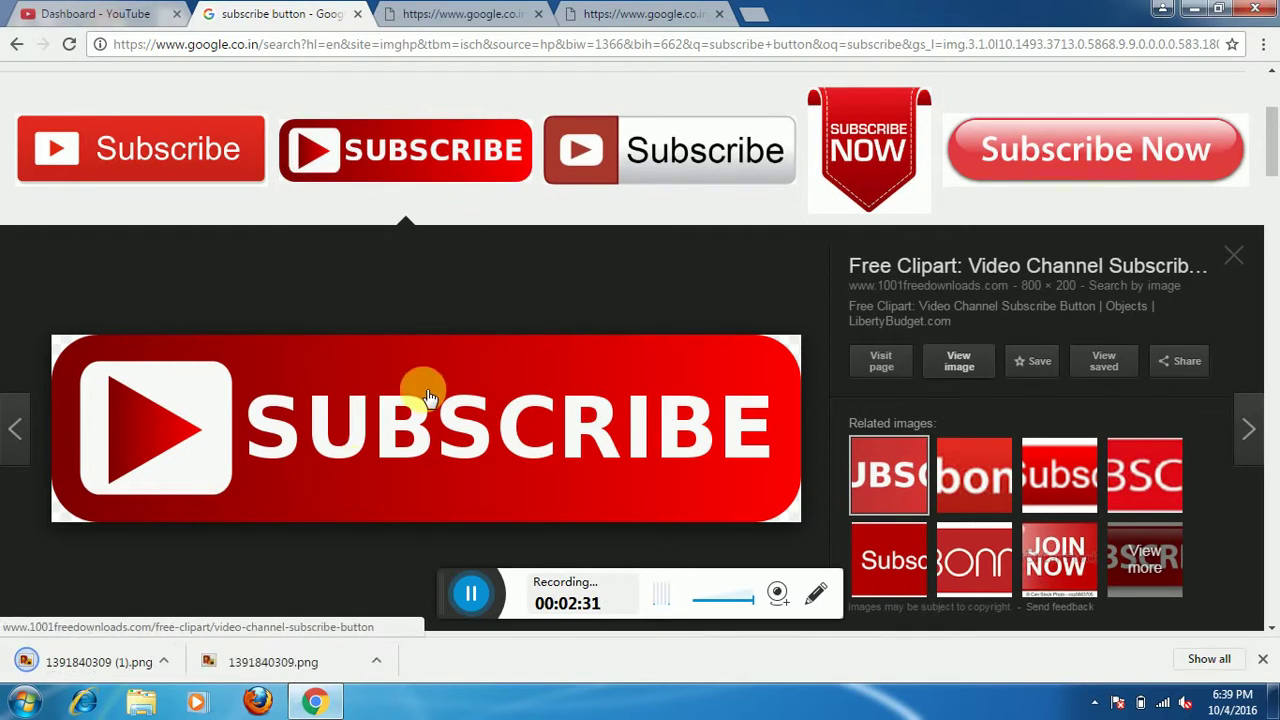
click(78, 666)
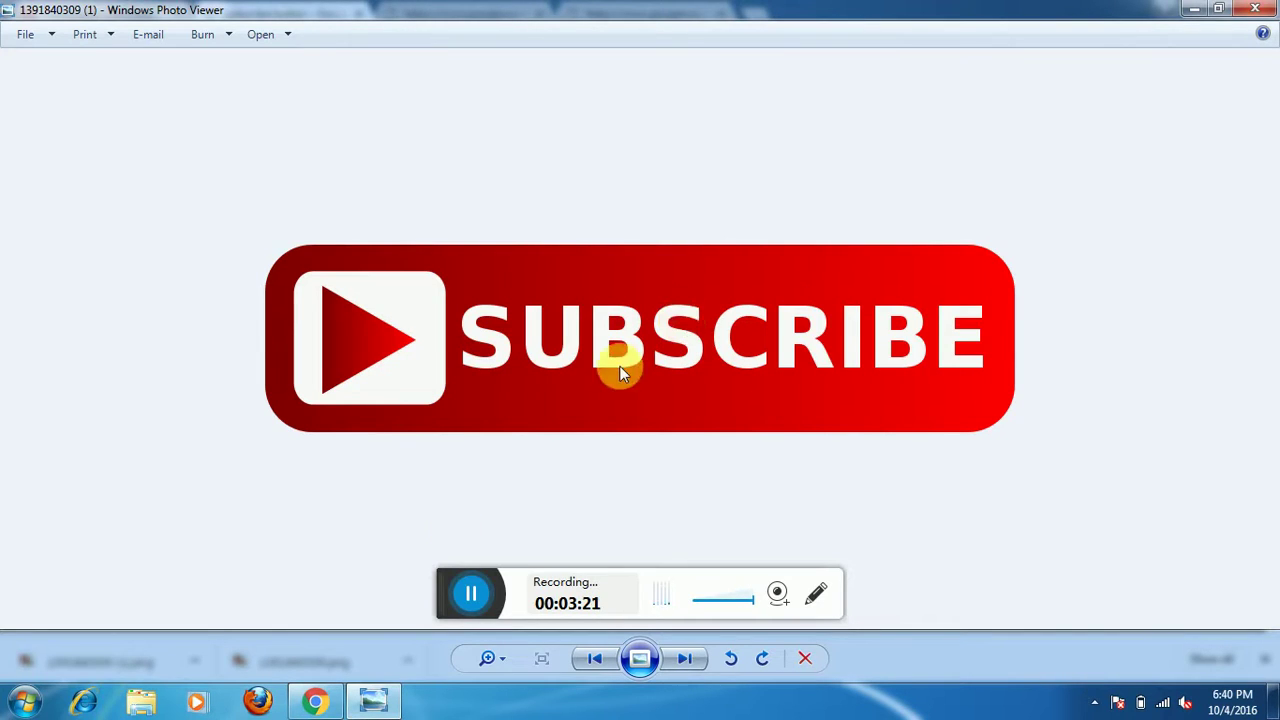
Return to the YouTube tab and open Creator Studio from the account menu.
click(318, 703)
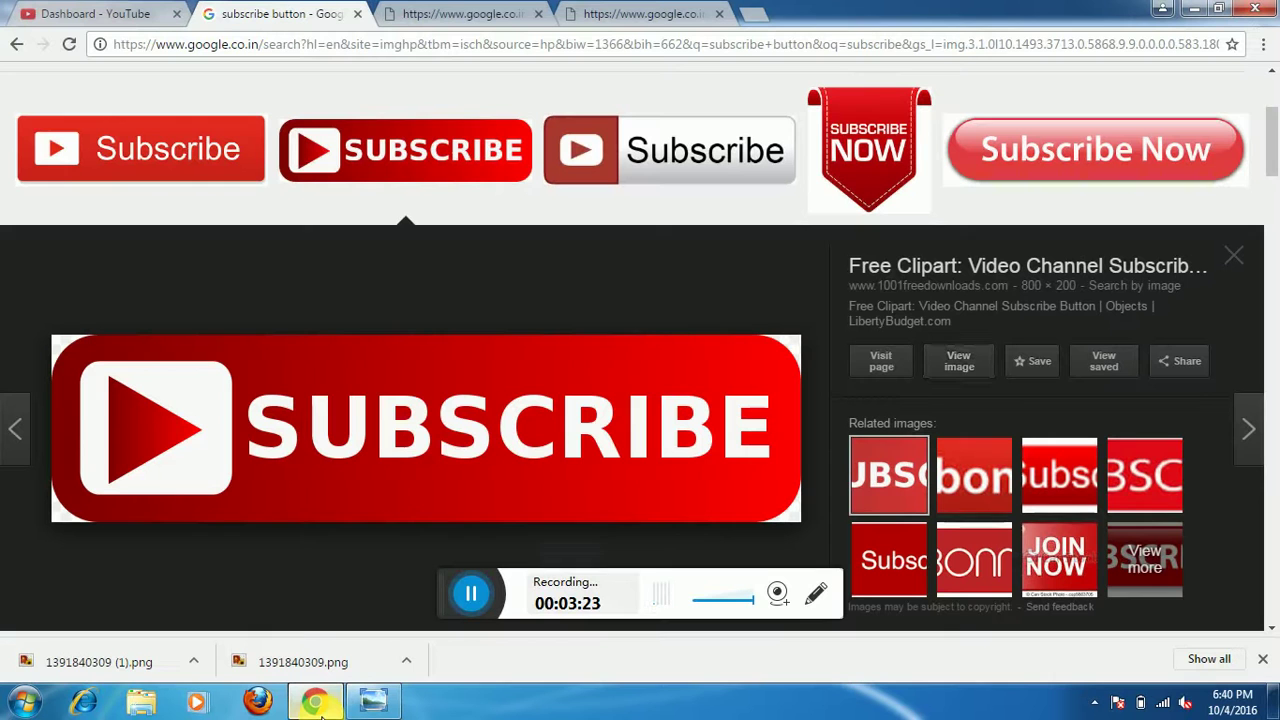
click(118, 8)
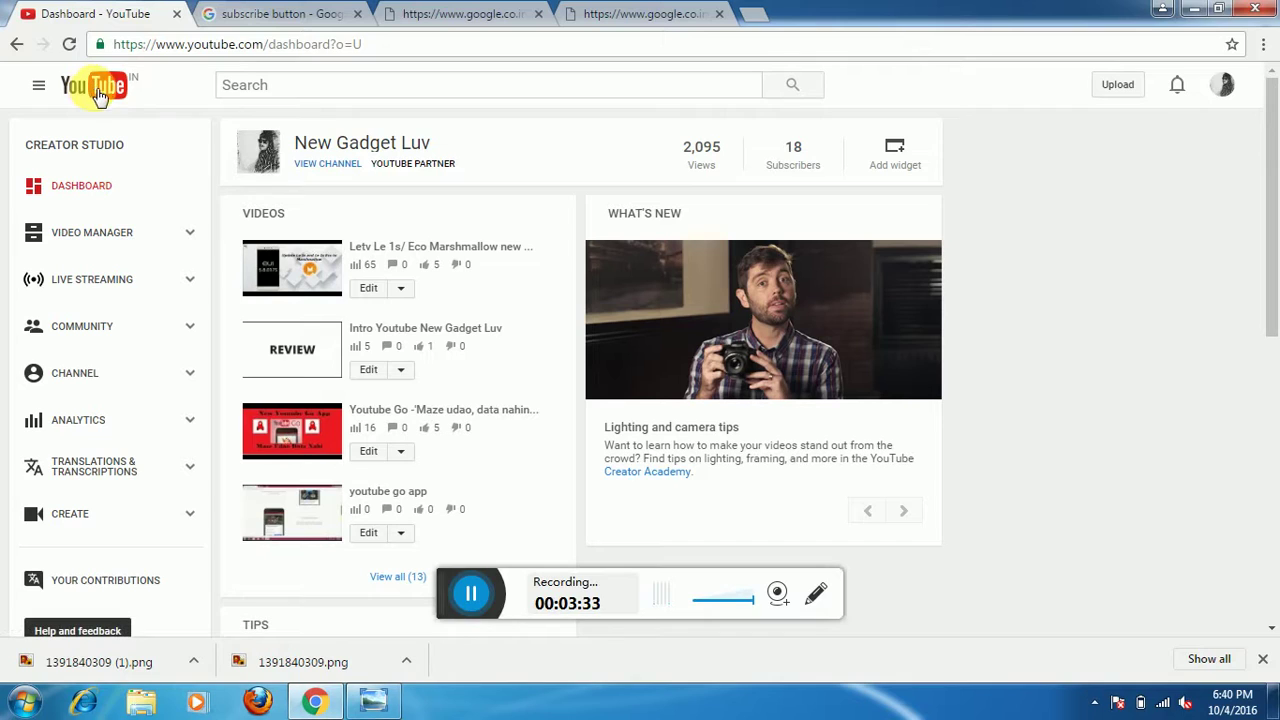
click(112, 92)
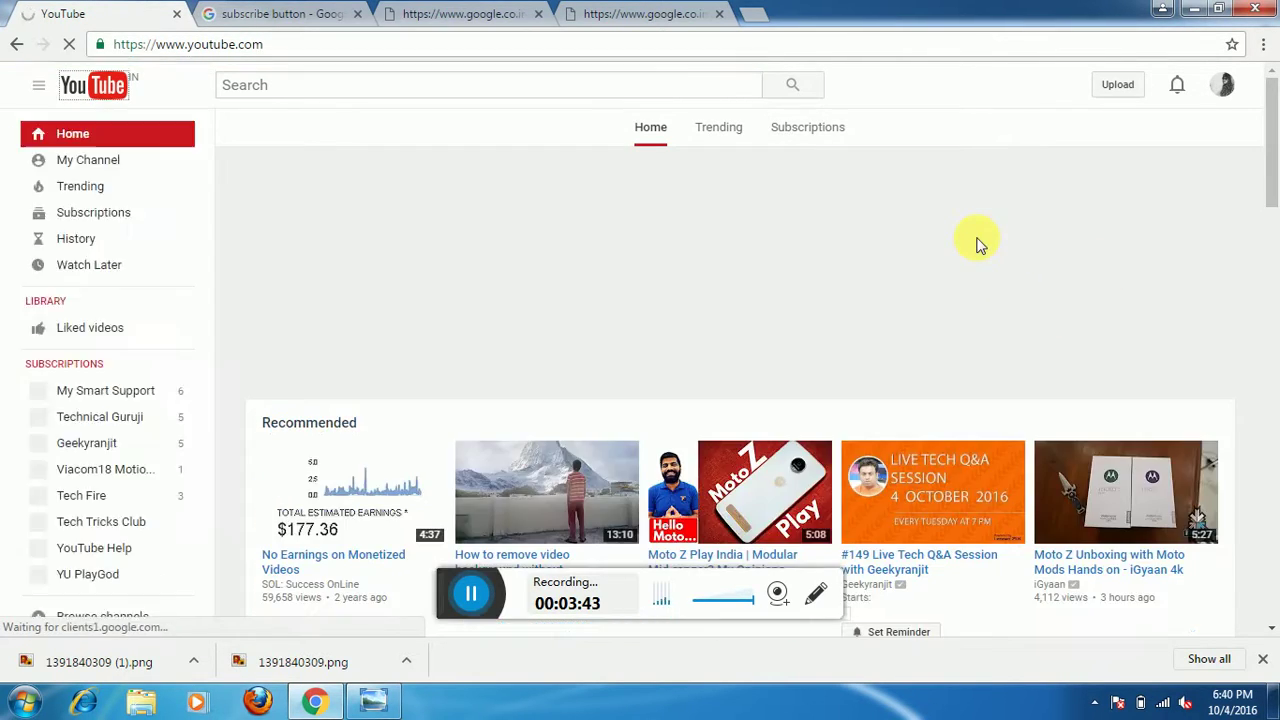
click(1226, 86)
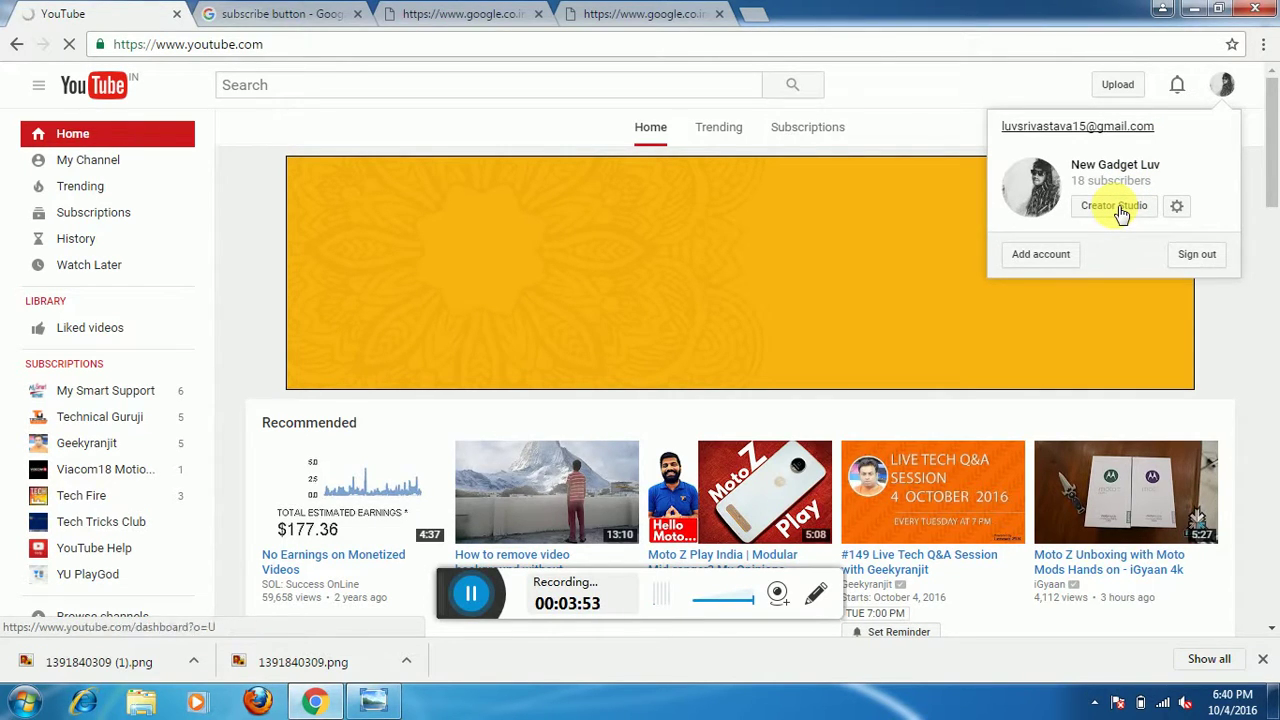
click(1120, 213)
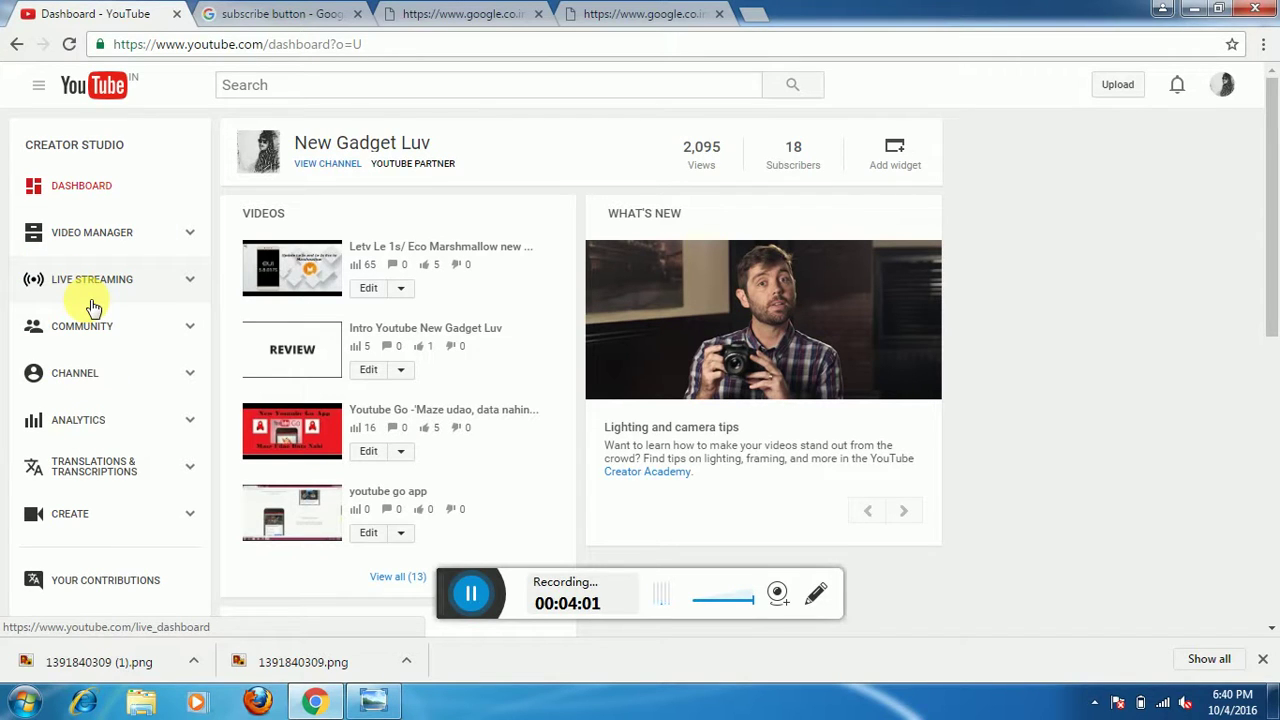
Expand the Channel section in the sidebar and open Branding.
click(85, 376)
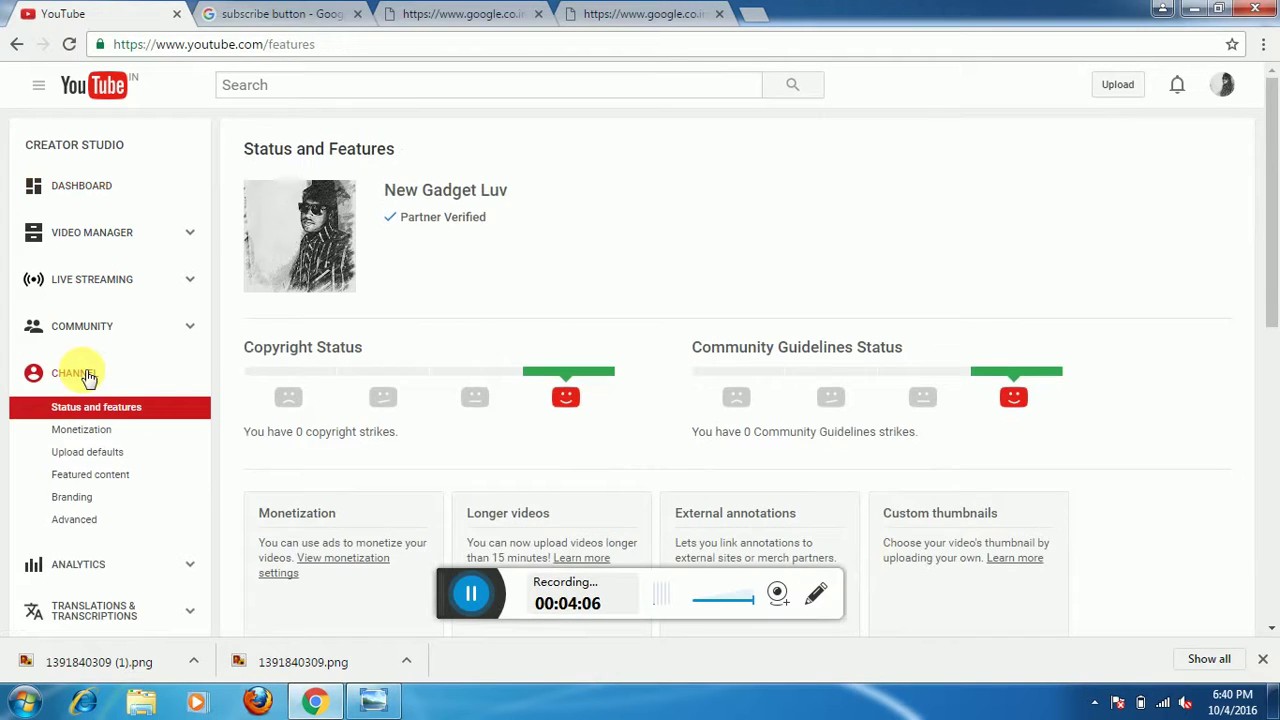
click(88, 376)
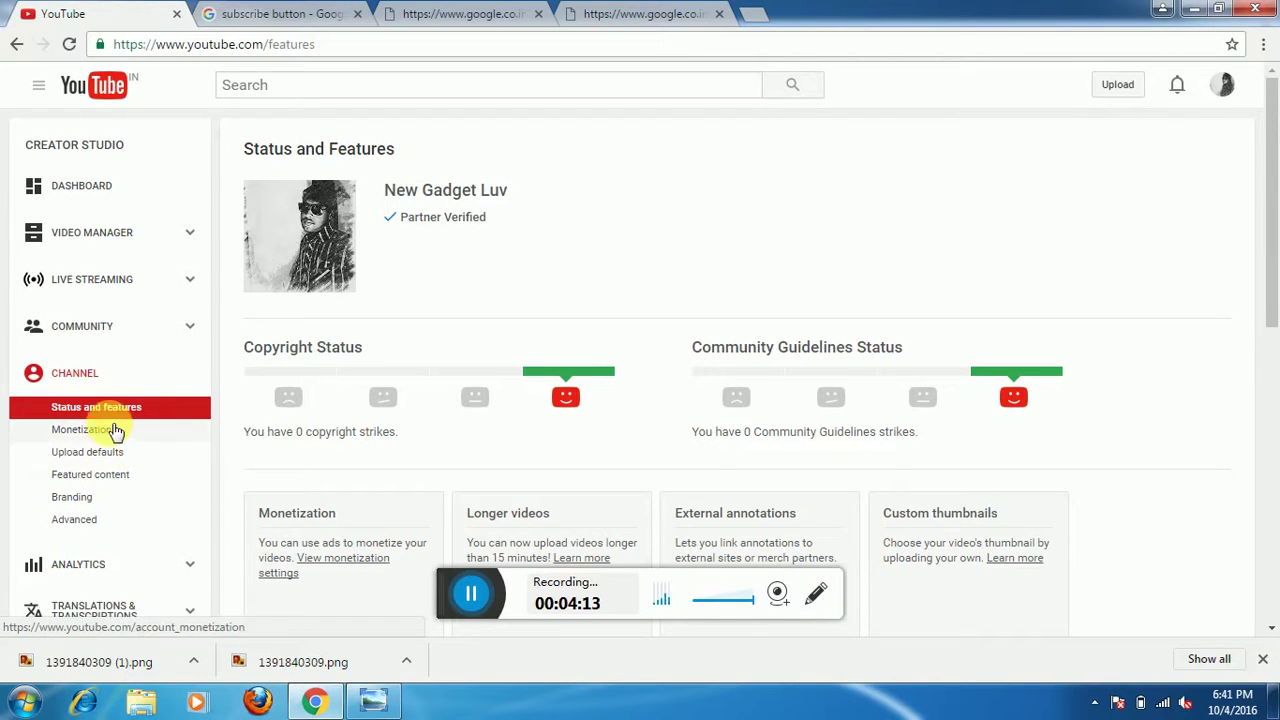
click(85, 507)
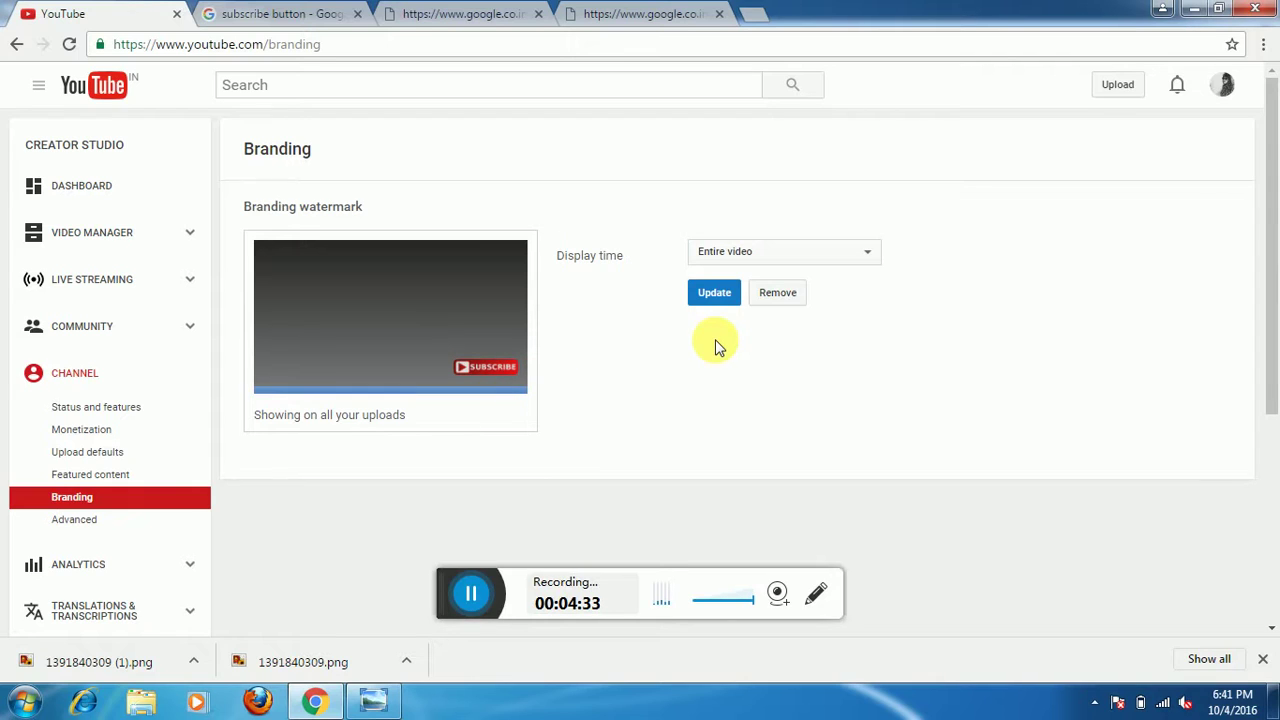
Remove the old subscribe watermark and start choosing a new watermark file.
click(737, 293)
click(777, 296)
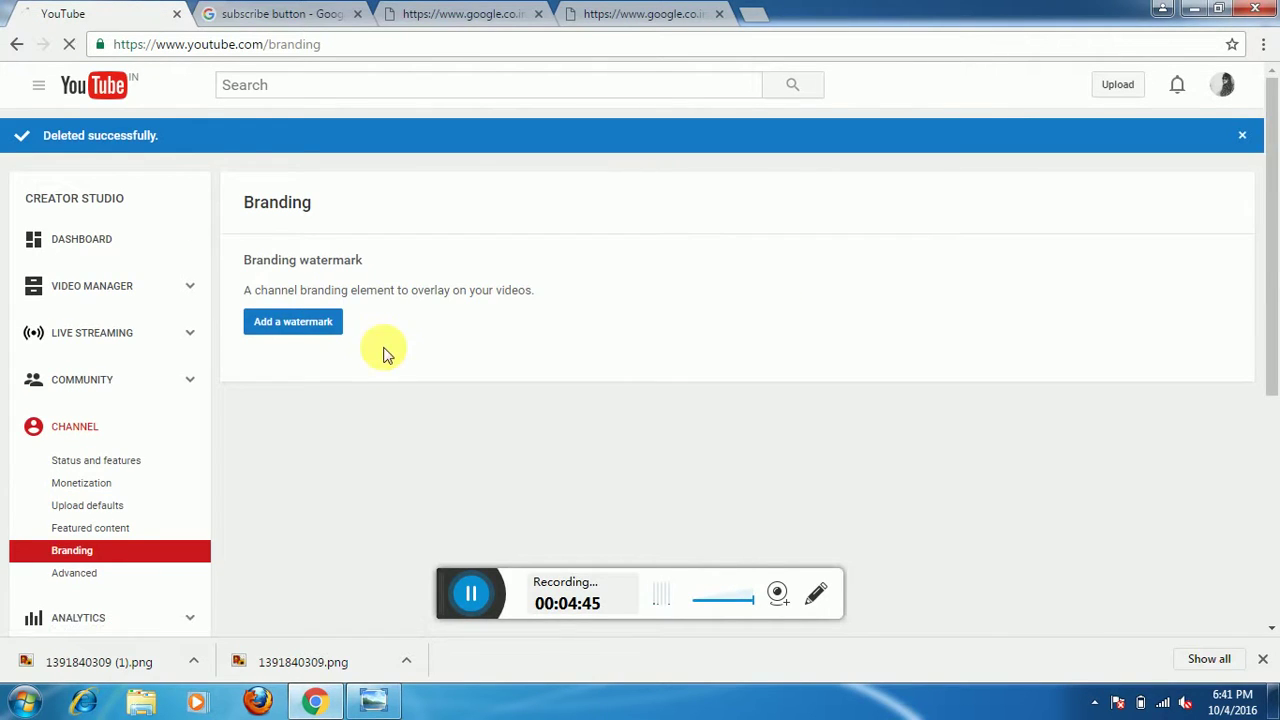
click(318, 330)
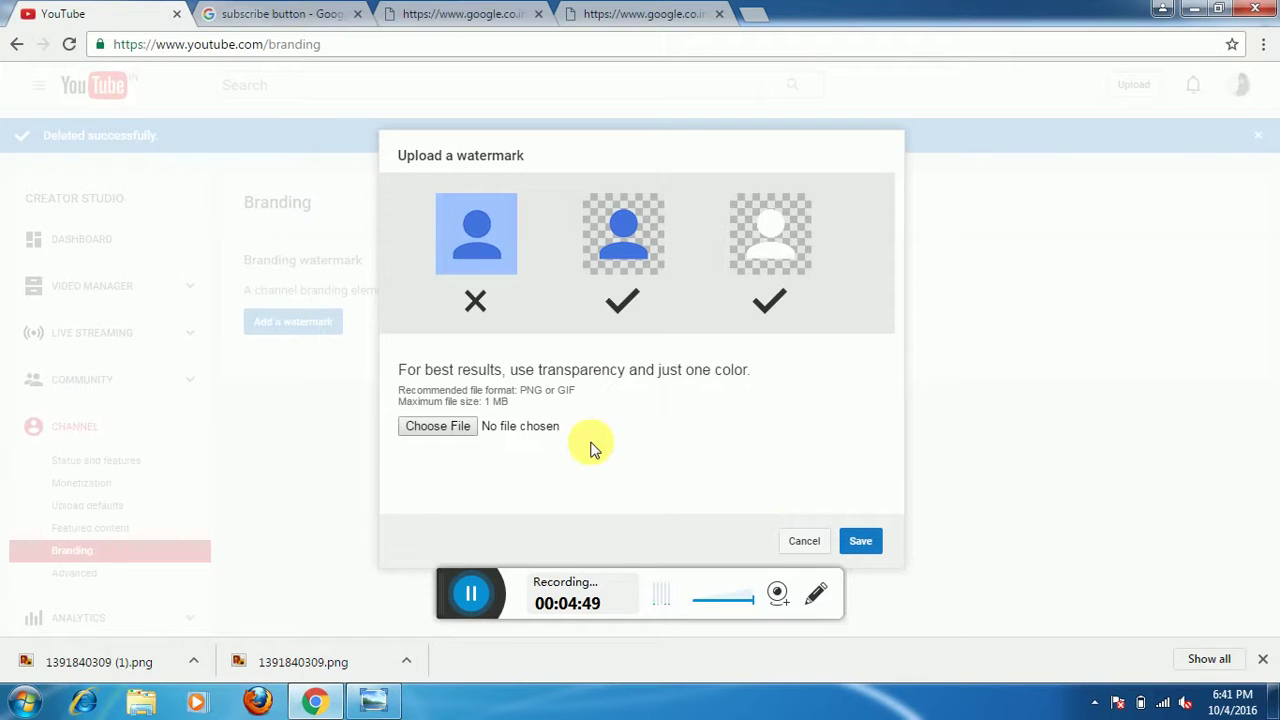
click(458, 434)
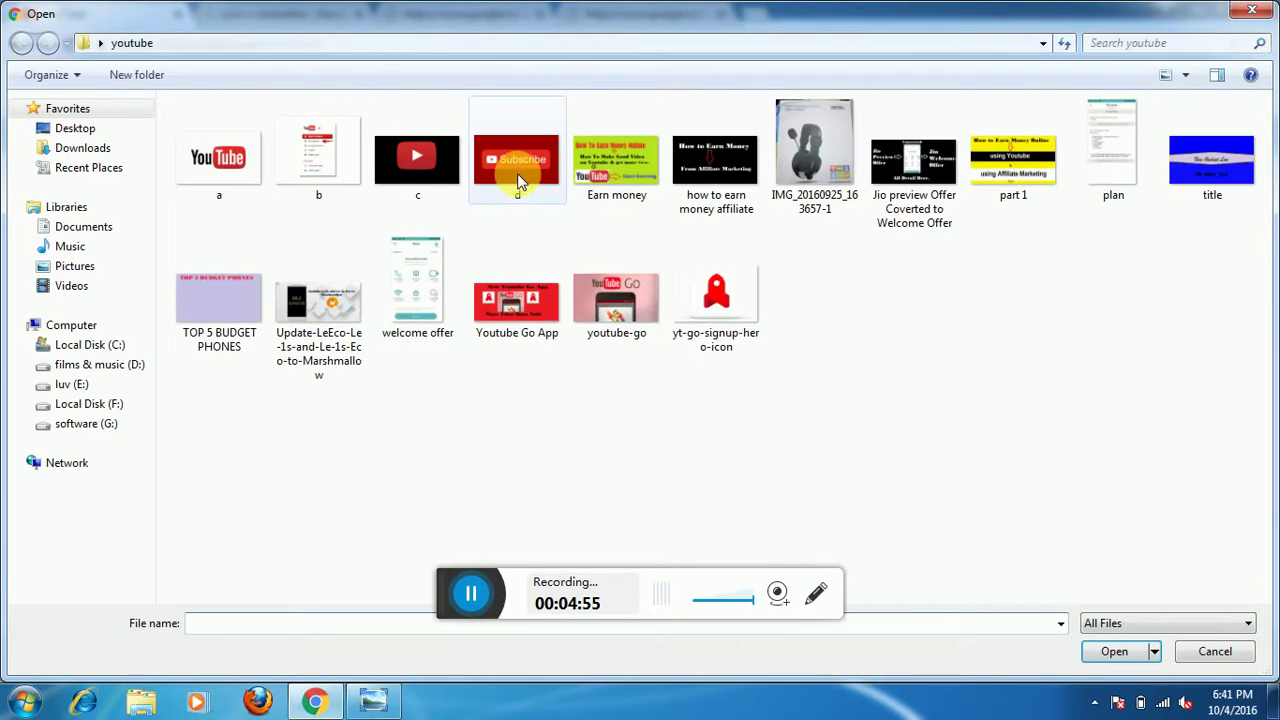
click(76, 129)
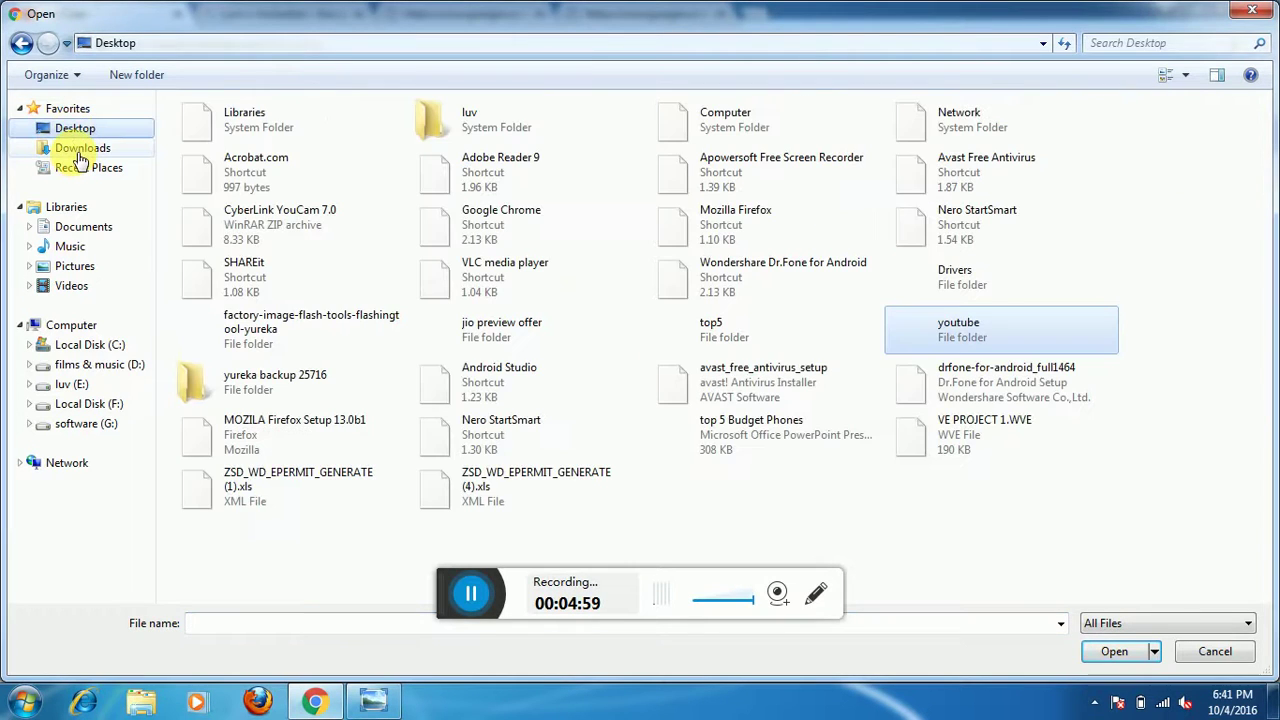
click(79, 152)
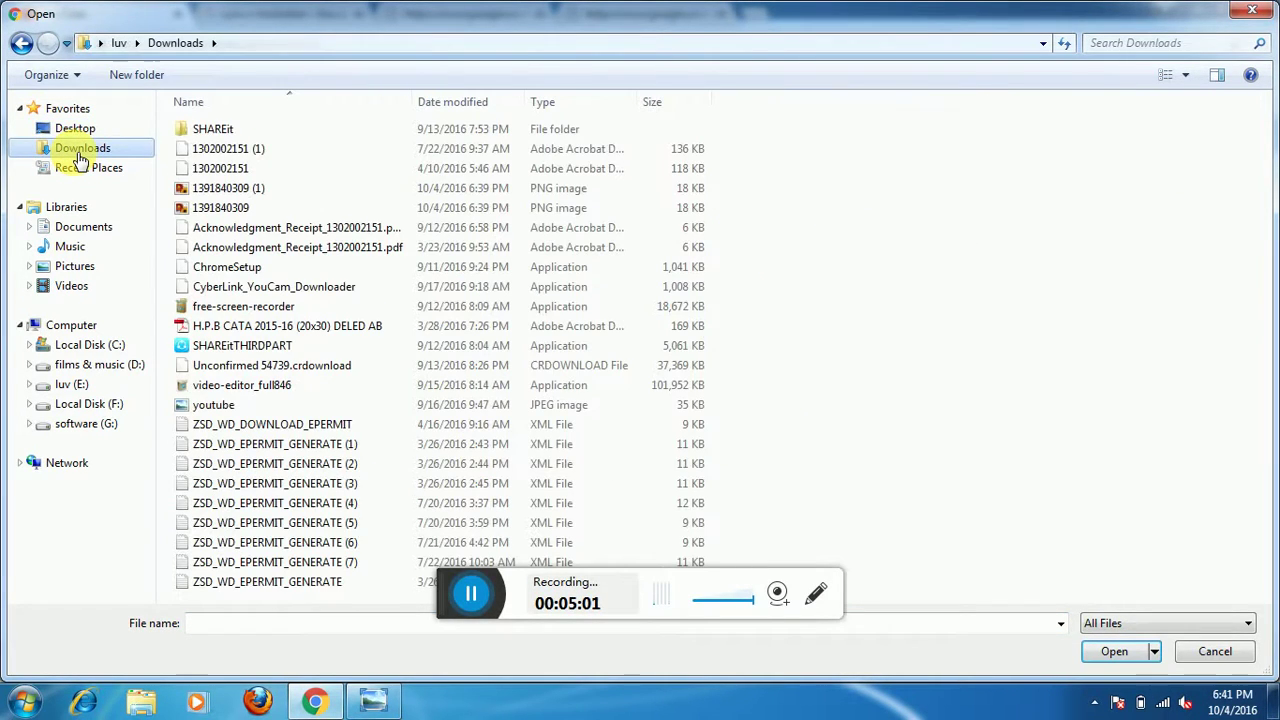
click(226, 192)
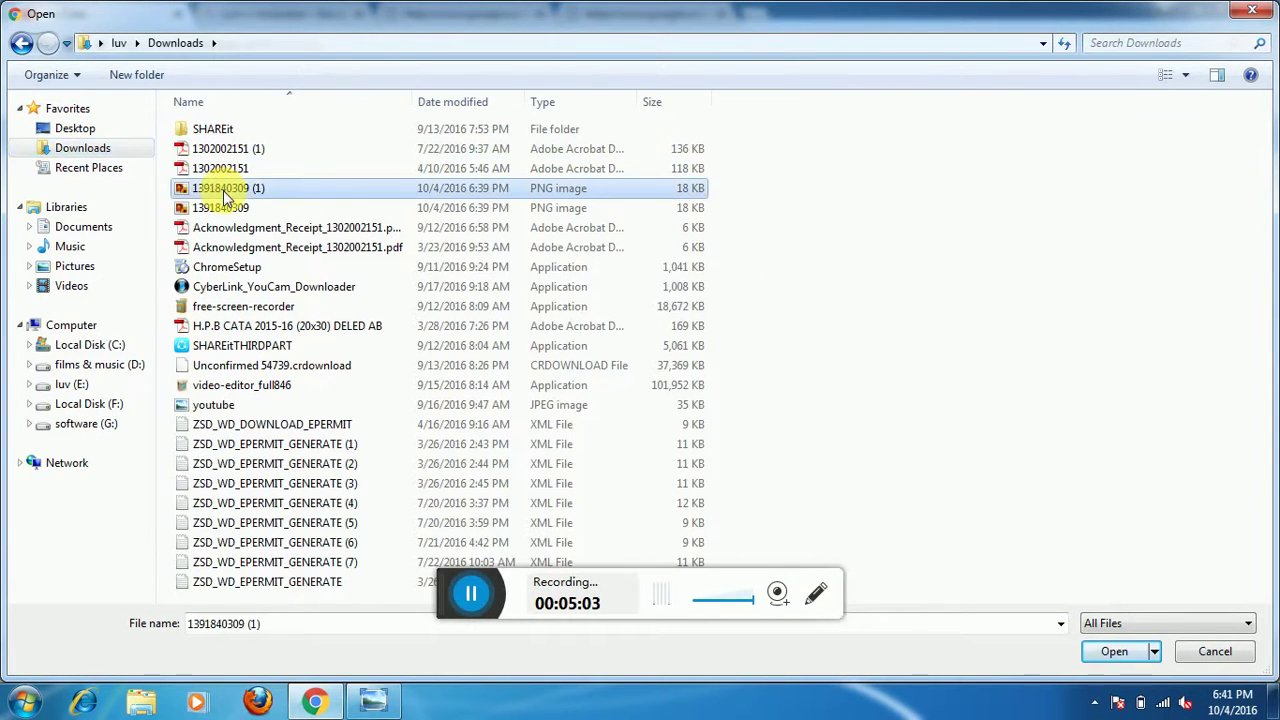
click(1102, 653)
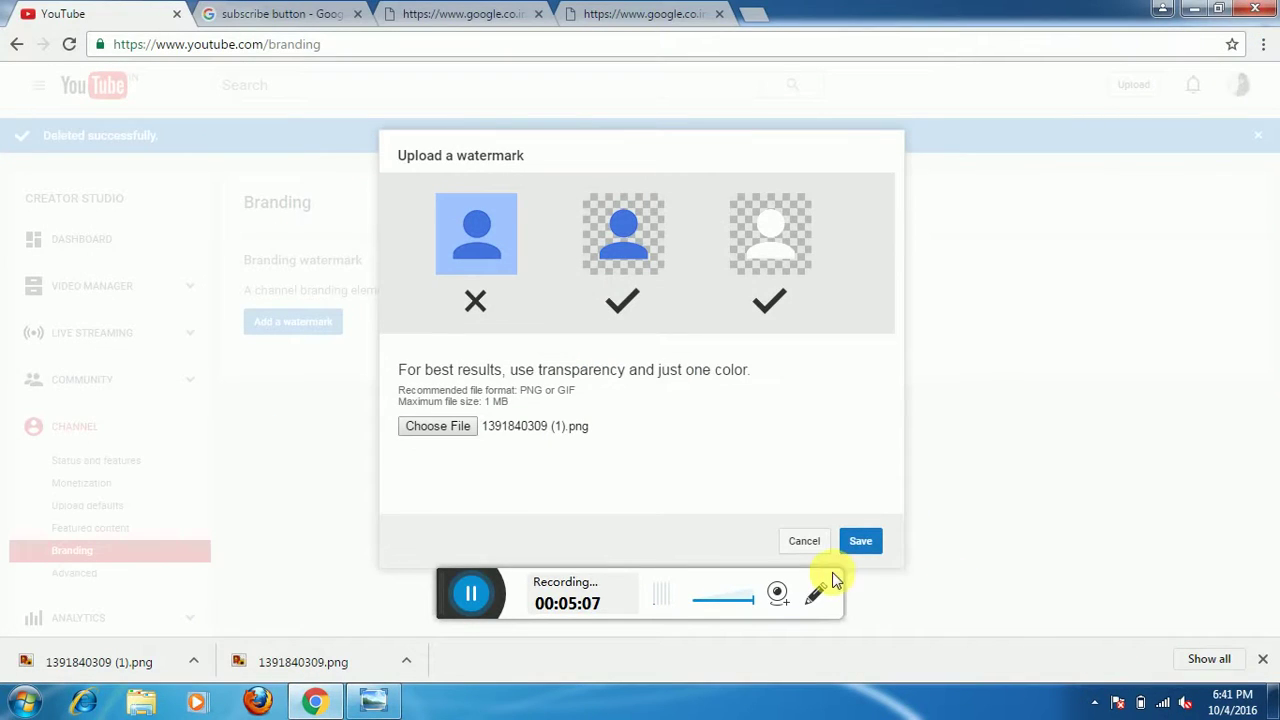
Upload the red SUBSCRIBE image and save it as the channel watermark.
click(870, 540)
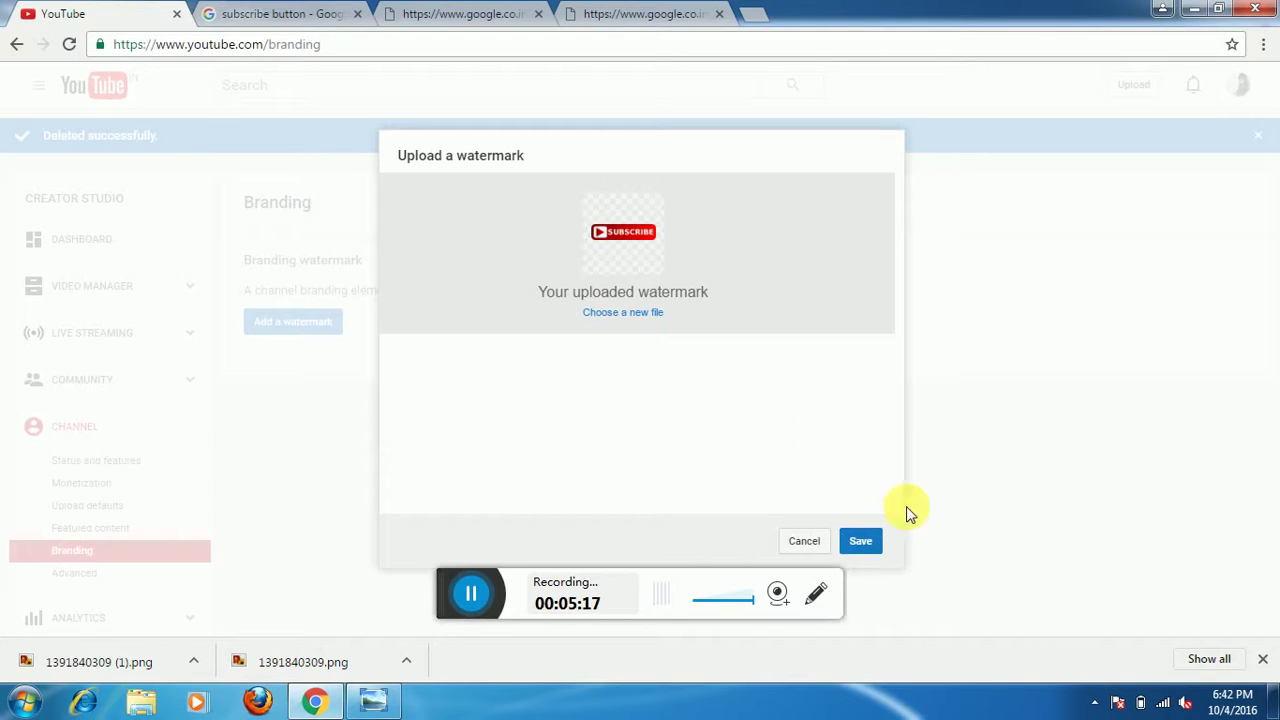
click(861, 545)
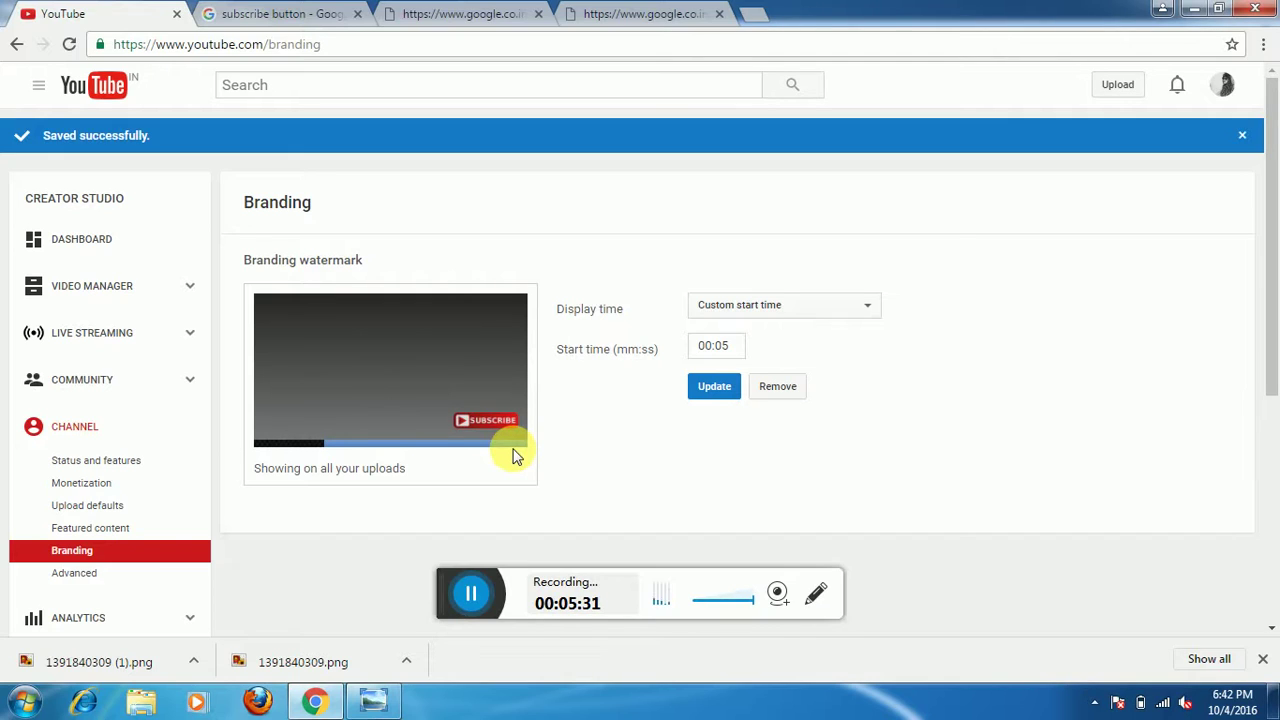
Set the watermark display time to Entire video and apply the update.
click(810, 310)
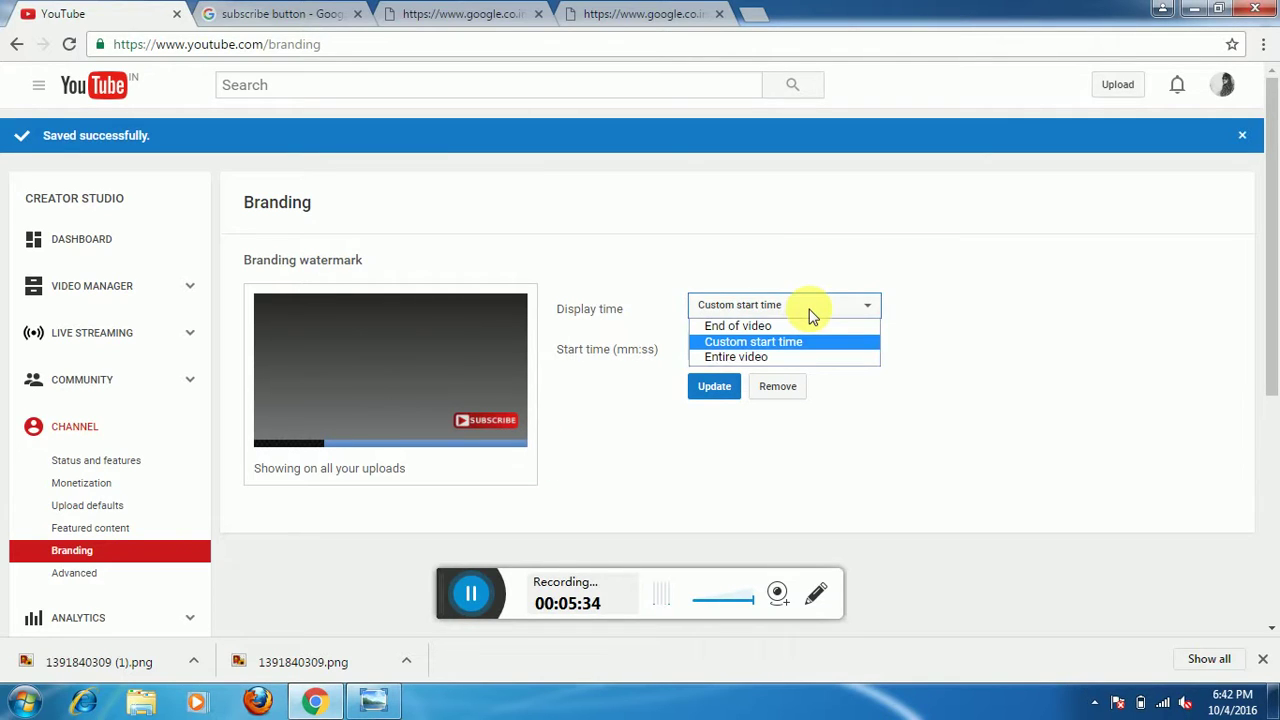
click(787, 357)
click(716, 348)
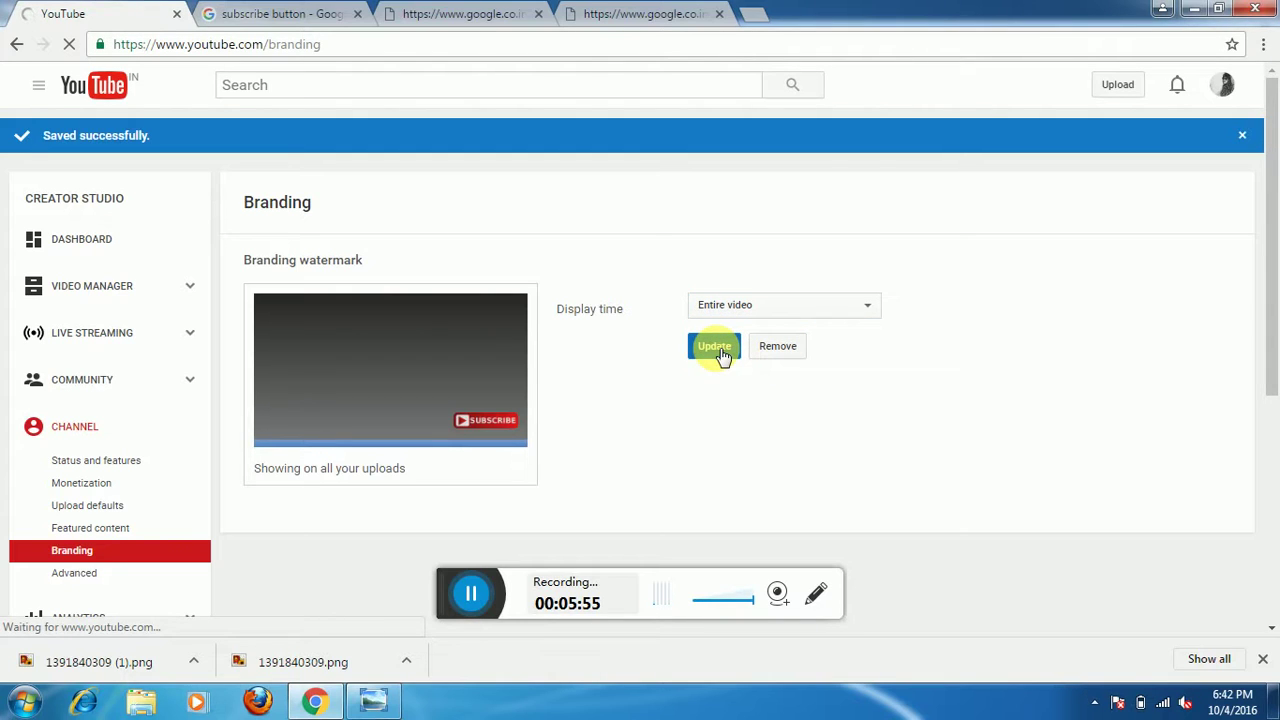